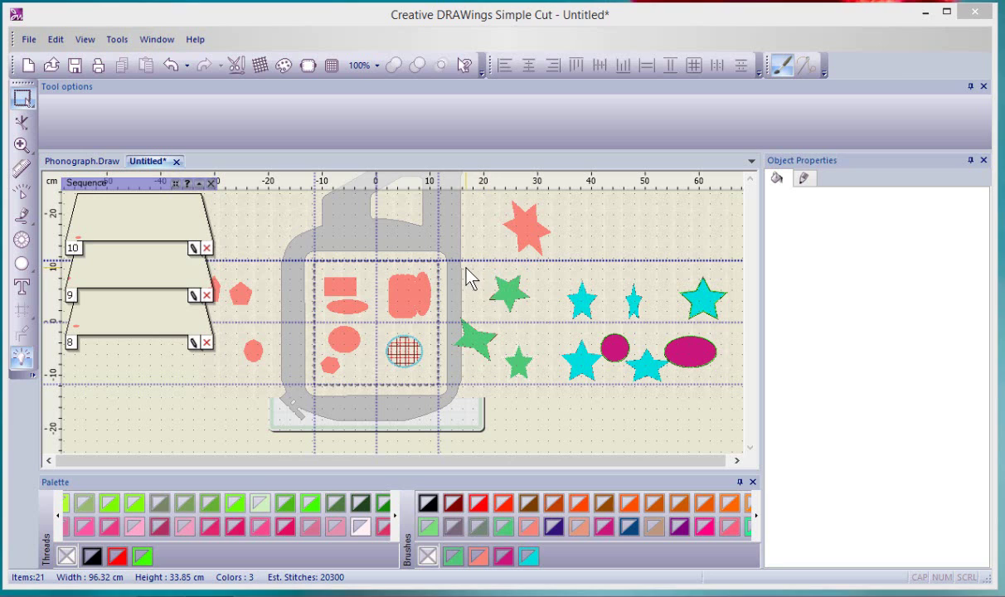
- Select the green and cyan stars, align their left edges, and zoom in to check
left_click_drag(468, 278, 608, 336)
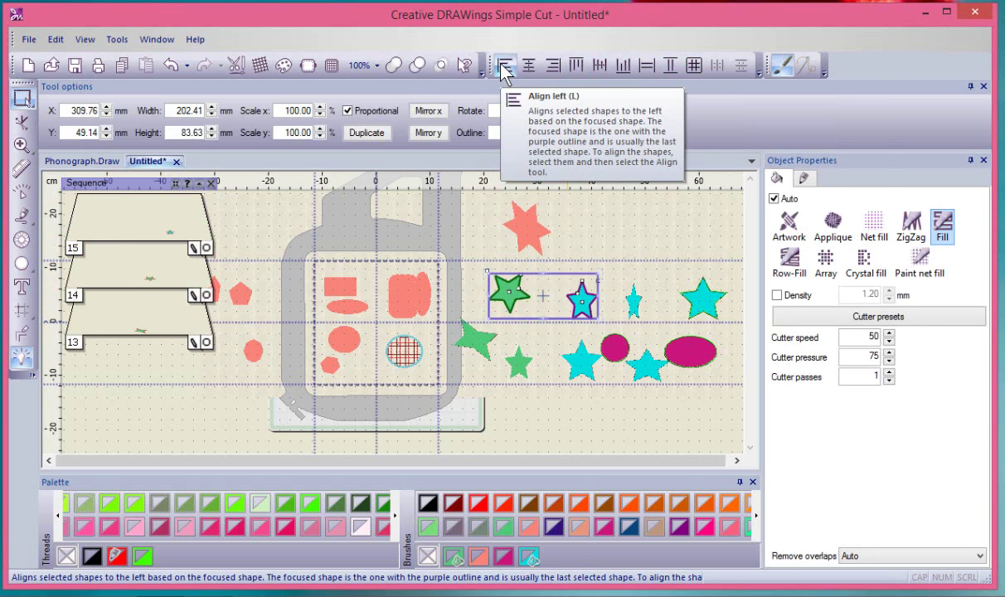
left_click(505, 68)
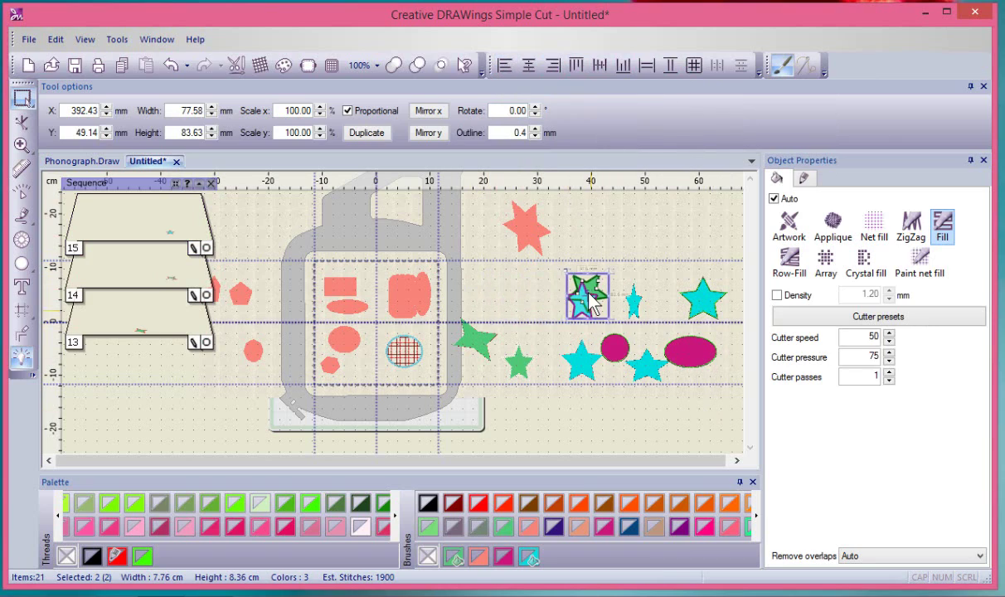
scroll(587, 295, "up", 5)
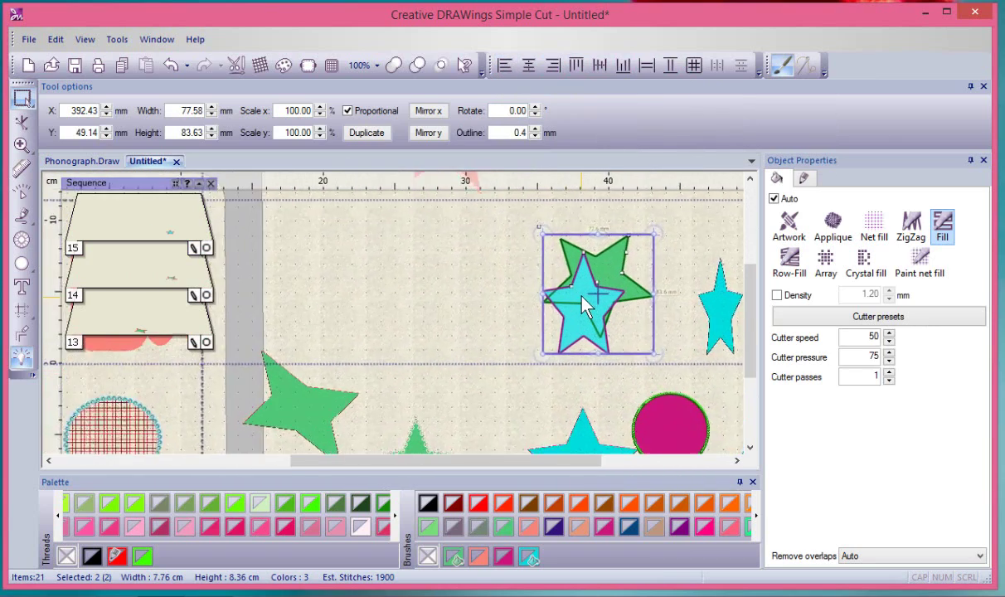
scroll(543, 311, "up", 3)
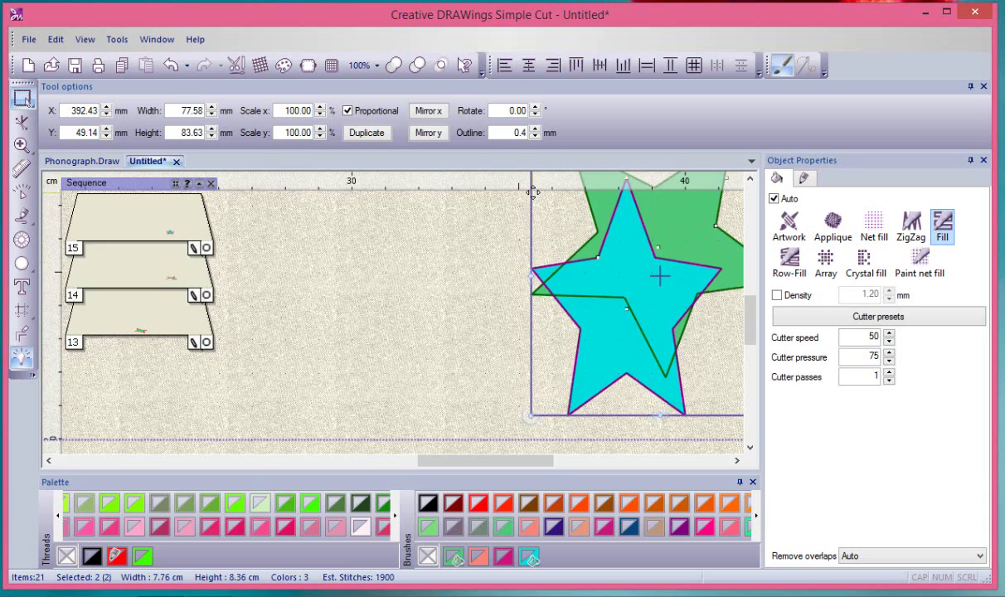
scroll(526, 309, "down", 3)
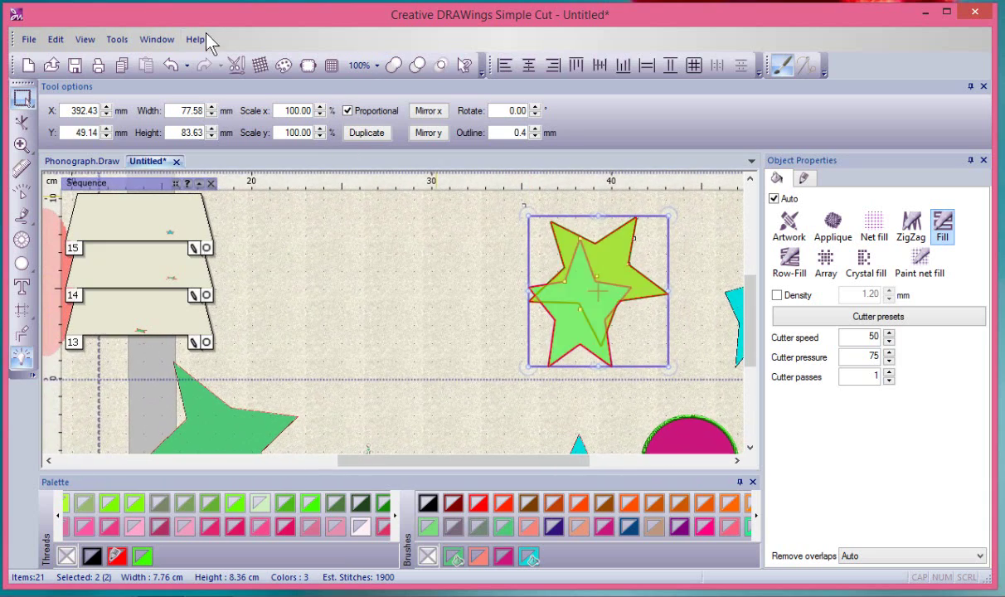
- Undo the left alignment, then try and undo centred and right alignments of the green star
left_click(170, 65)
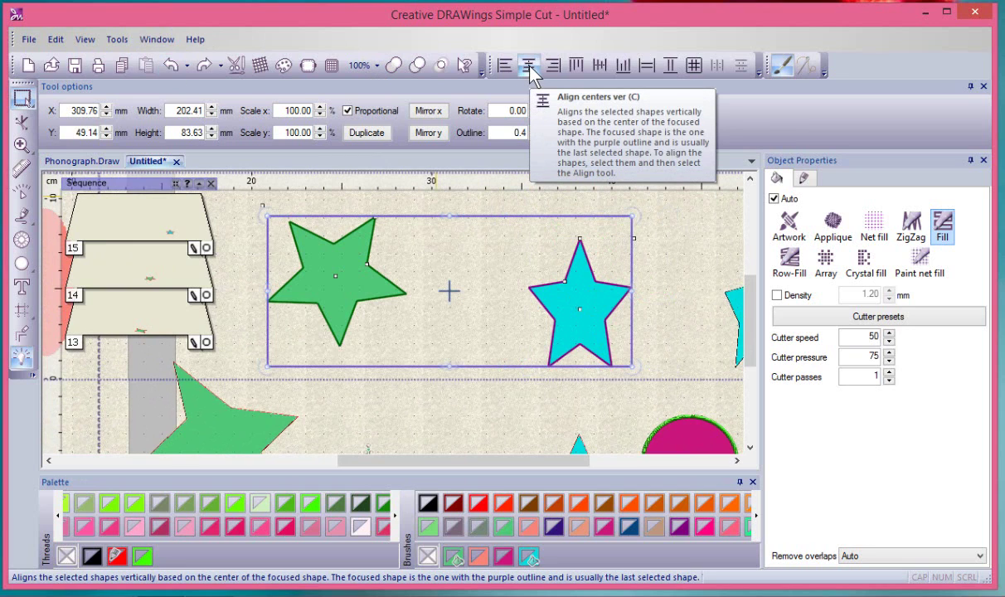
left_click(529, 66)
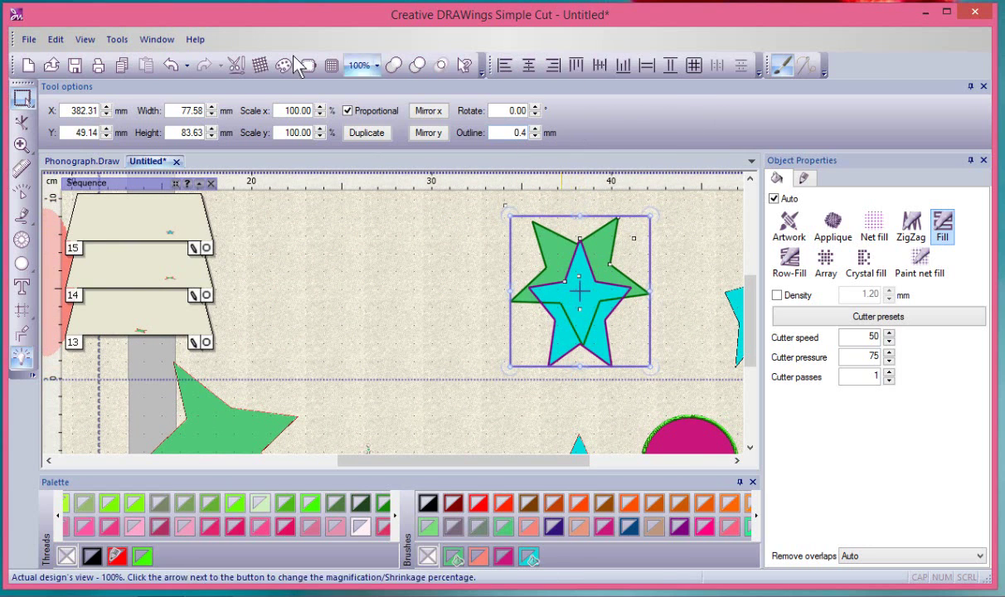
left_click(170, 66)
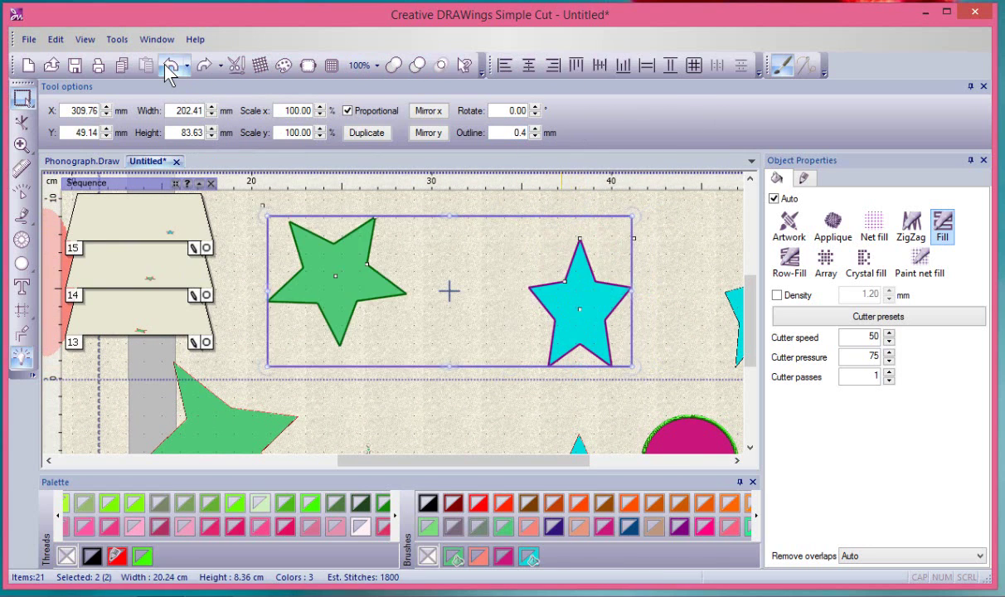
left_click(553, 68)
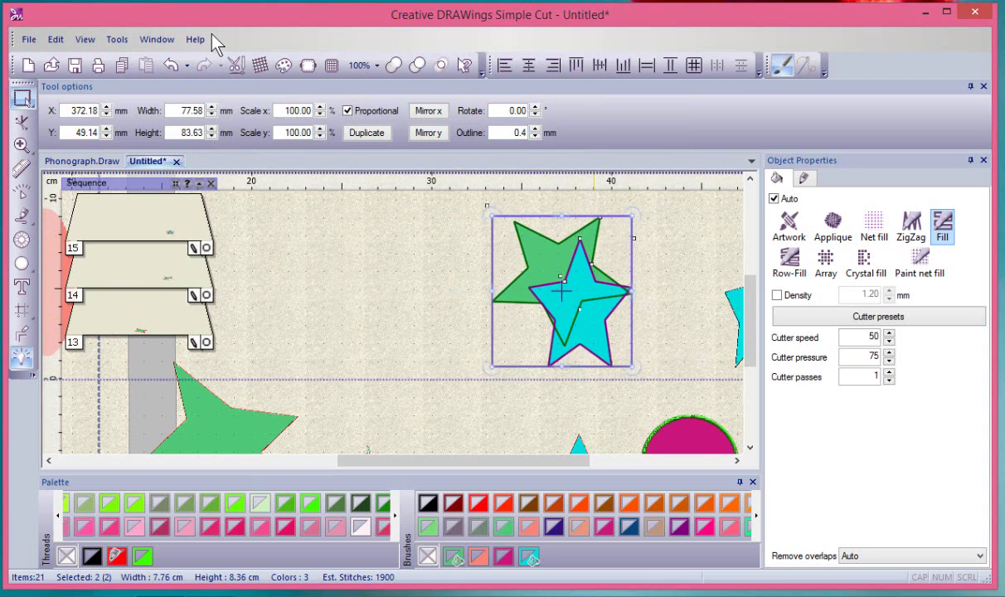
left_click(171, 66)
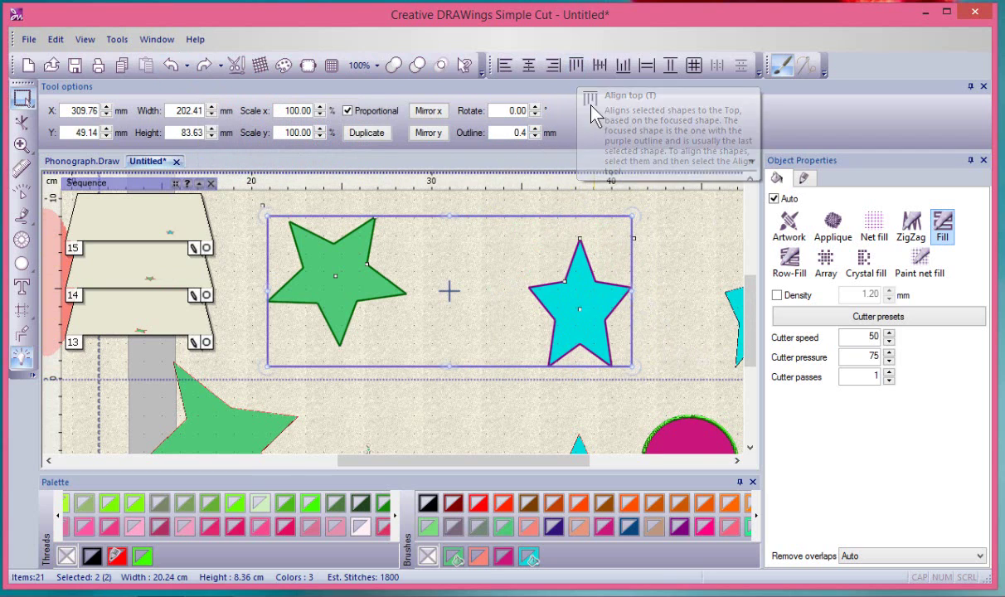
- Try top-aligning the green star with the cyan star, then undo it
left_click(576, 66)
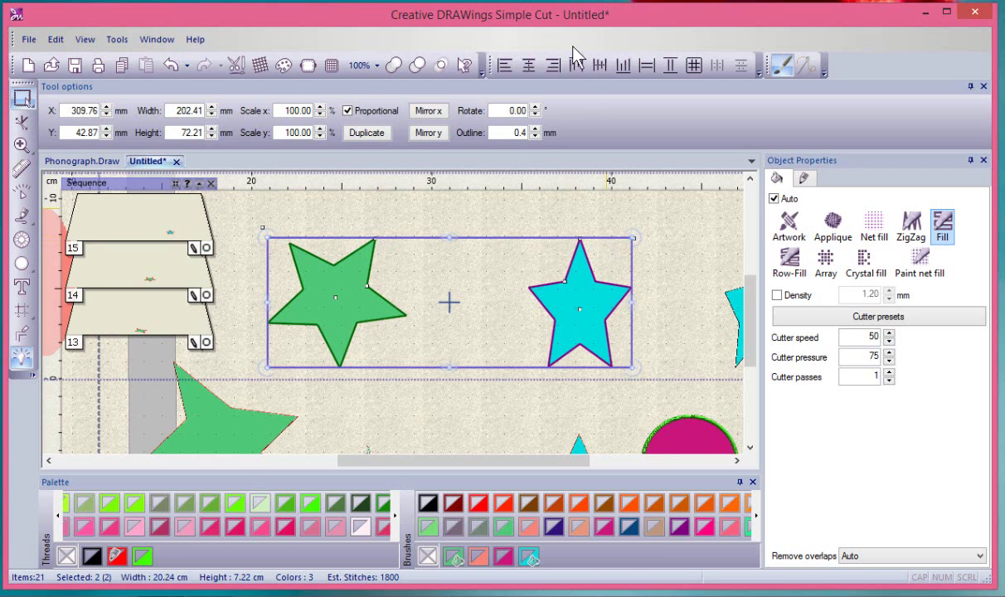
left_click(171, 66)
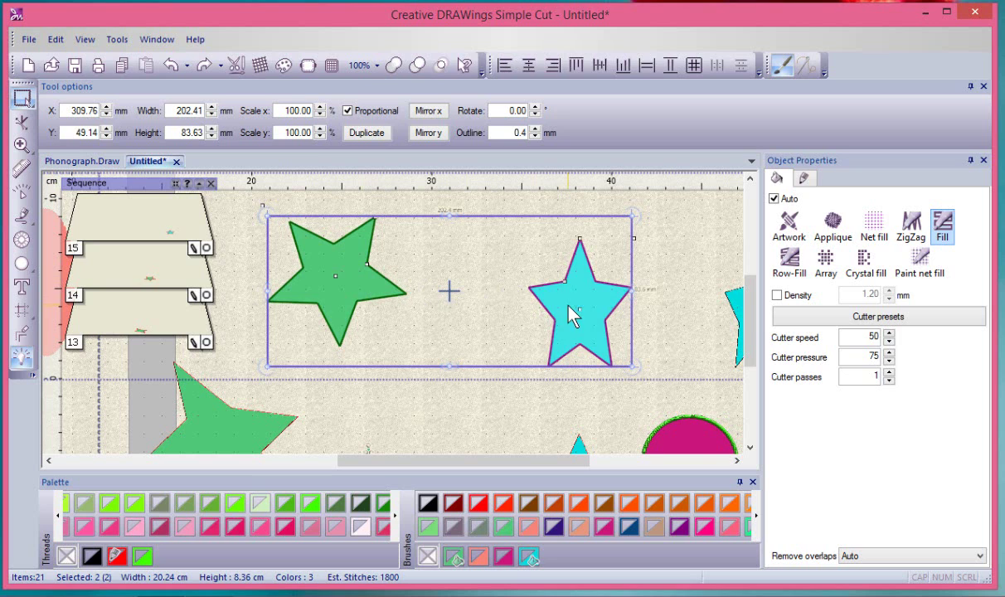
- Match the green star's width to the cyan star, undo it, then match its height instead
left_click(645, 67)
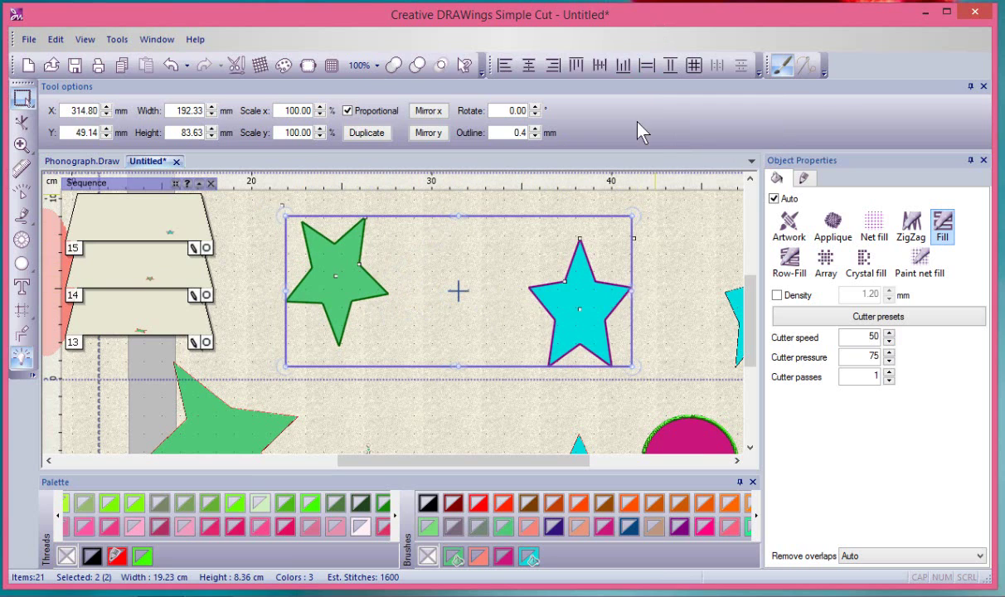
left_click(646, 64)
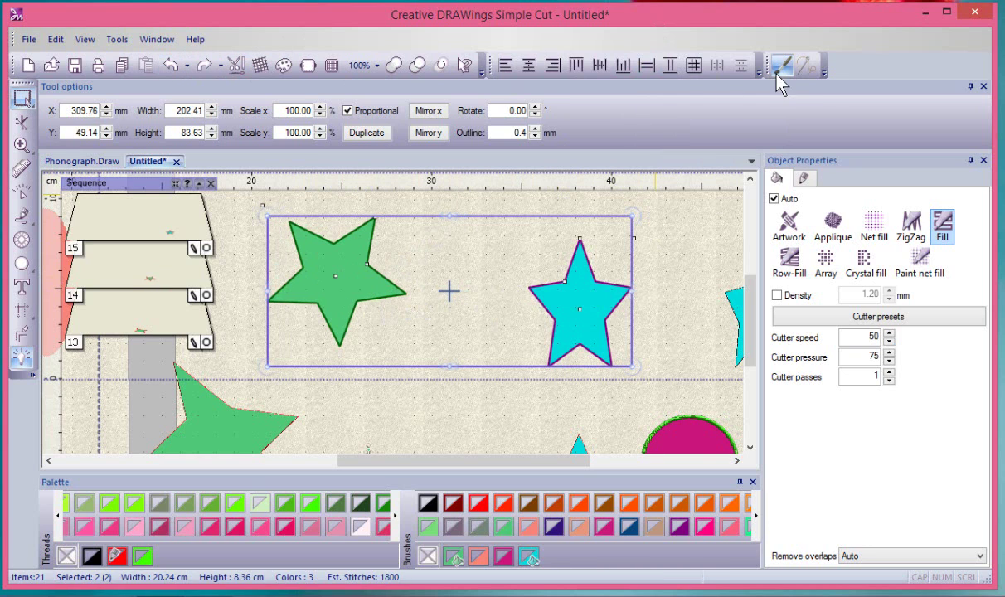
left_click(672, 72)
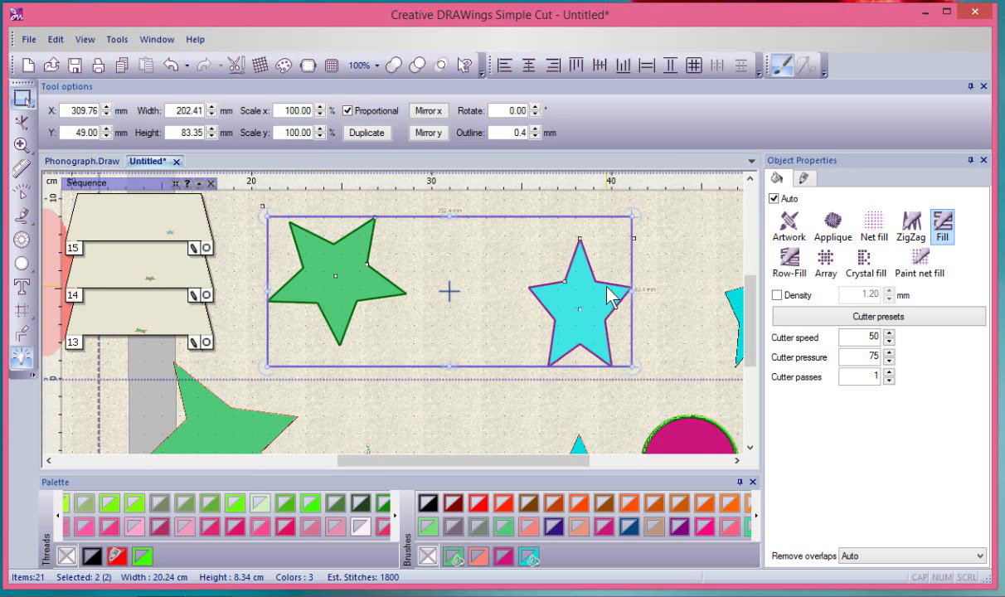
- Make the green star the same size as the cyan star and centre it on it
left_click(694, 67)
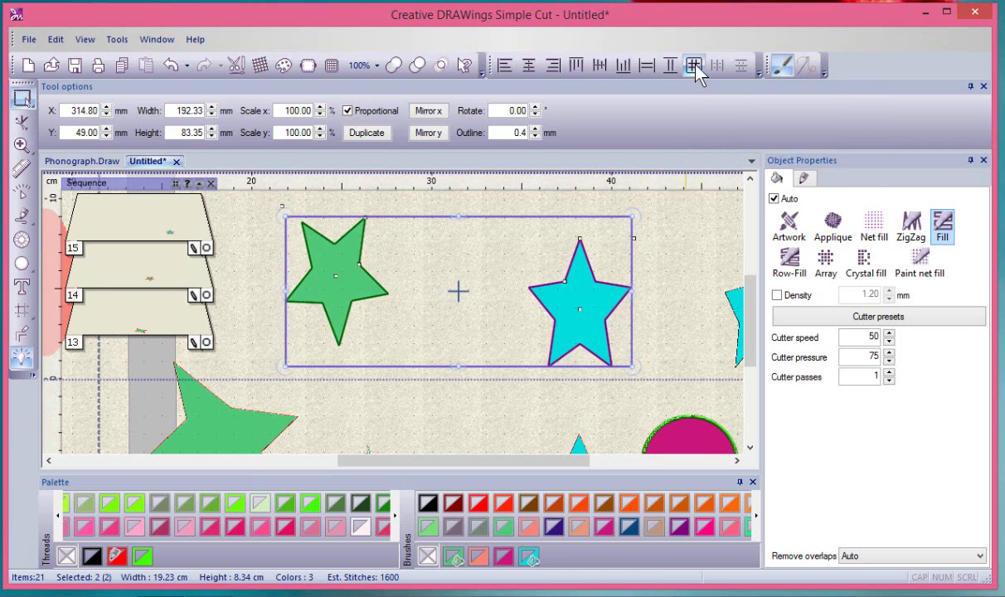
left_click(527, 70)
left_click(528, 69)
left_click(599, 66)
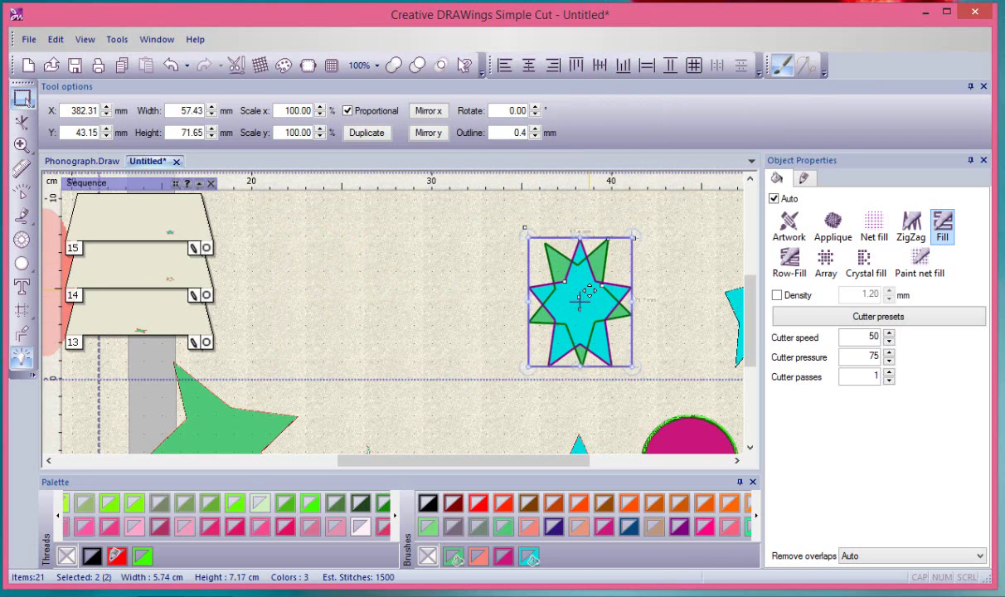
- Deselect the two stars and zoom out
left_click(433, 260)
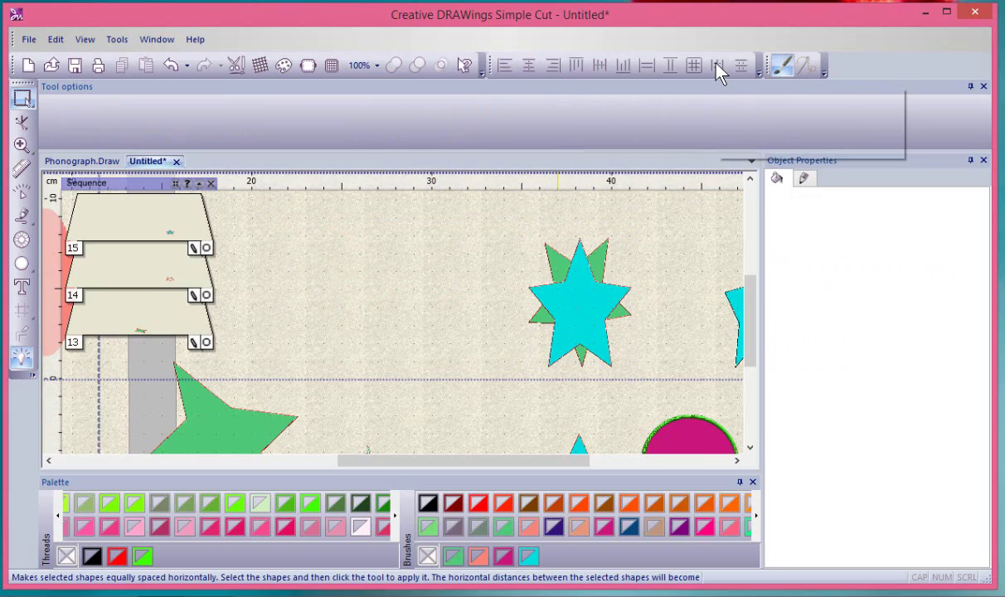
scroll(577, 236, "down", 3)
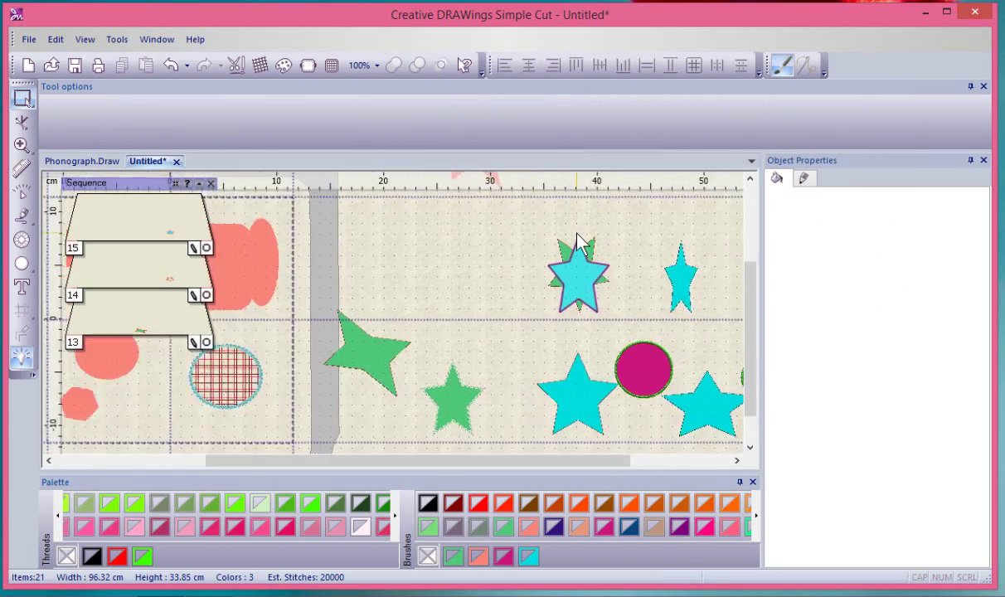
scroll(578, 241, "down", 3)
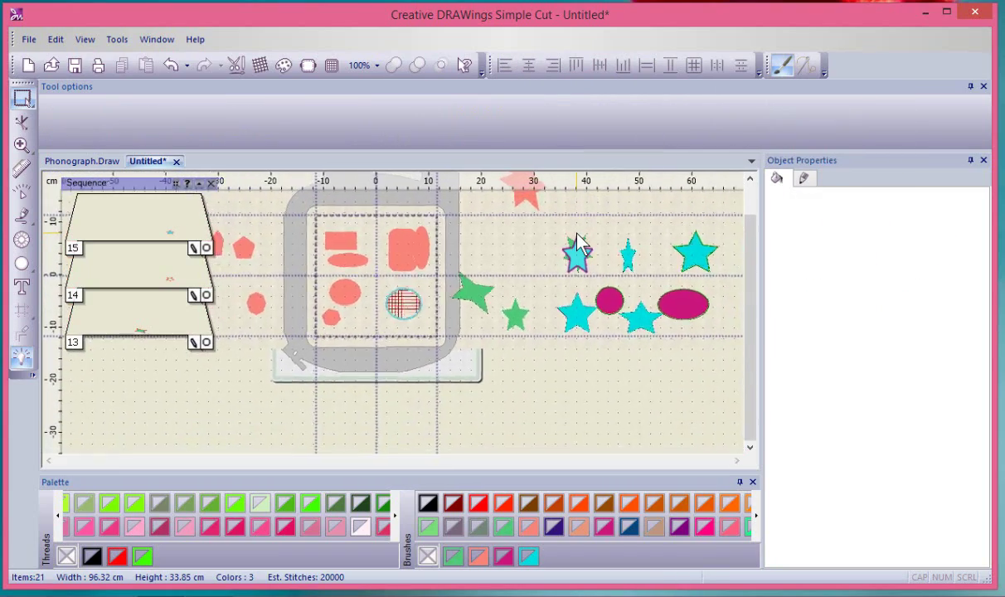
- Draw small magenta ovals in a row below the stars, then marquee-select them
left_click(21, 264)
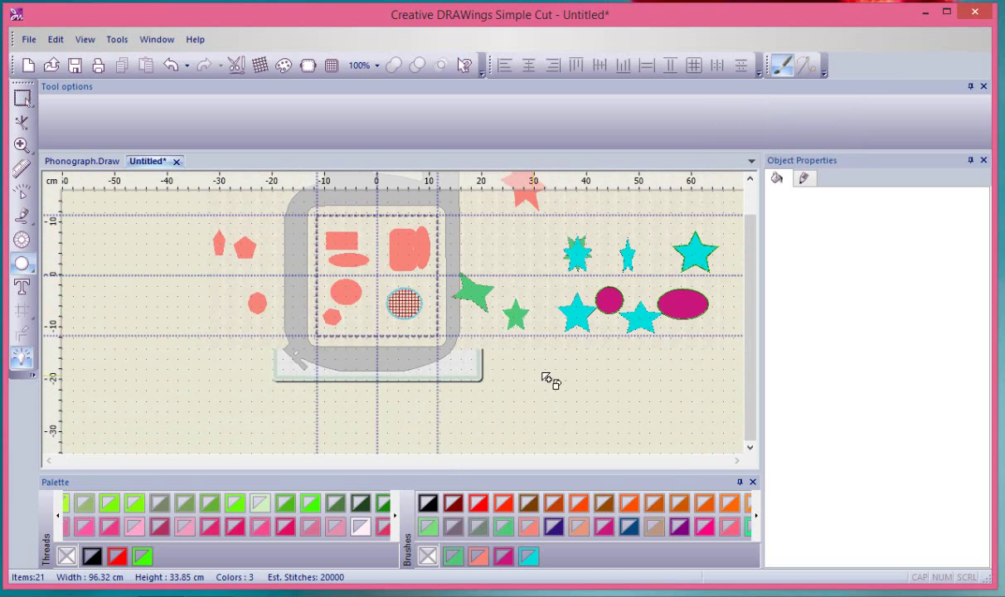
mouse_move(522, 366)
left_mouse_down()
mouse_move(545, 382)
mouse_move(654, 389)
left_mouse_up()
left_click(23, 99)
scroll(581, 358, "up", 2)
left_click_drag(437, 359, 626, 398)
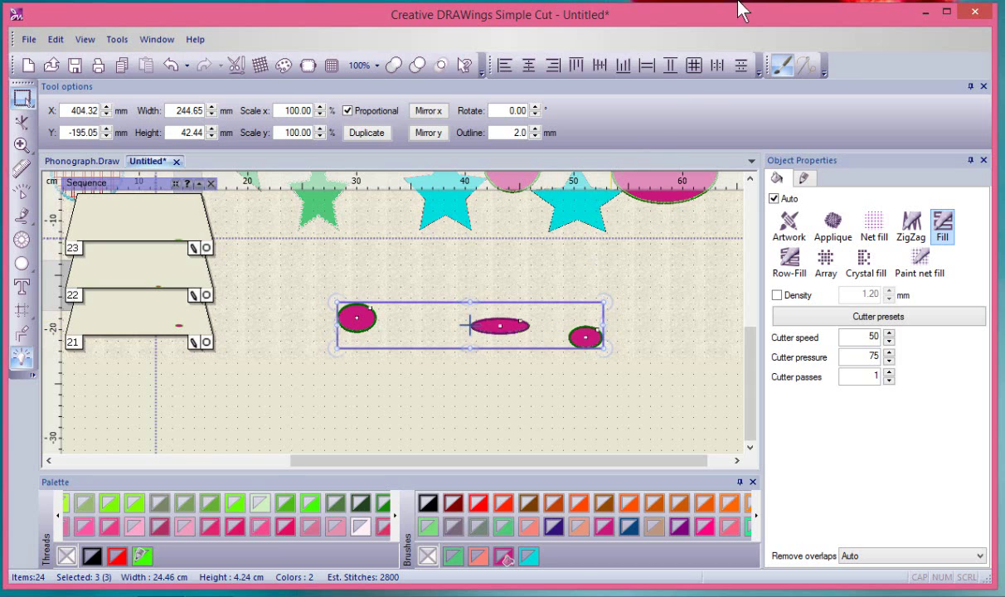
- Try equal horizontal spacing on the three ovals, undo it, then apply equal vertical spacing
left_click(718, 67)
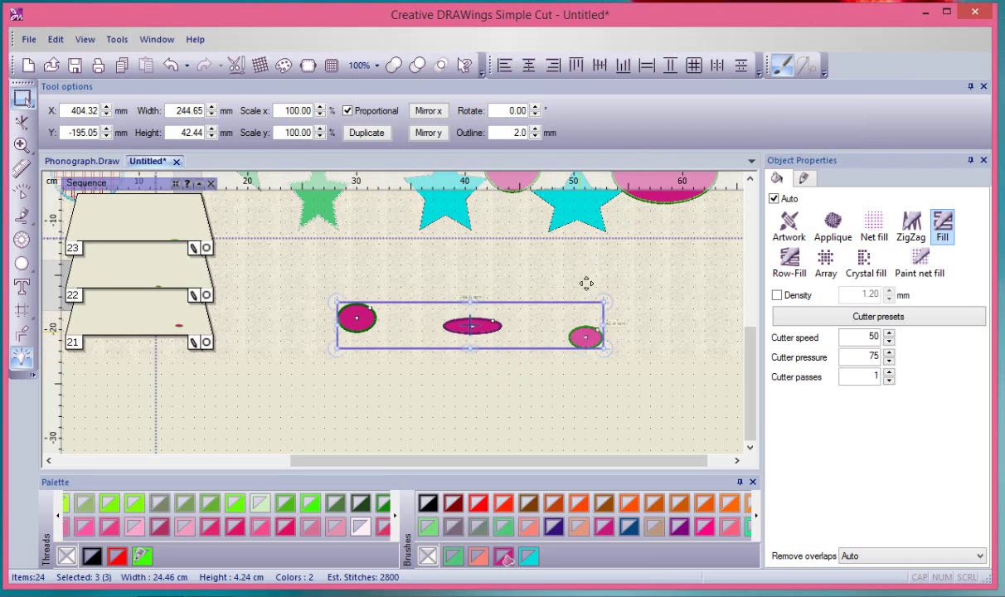
left_click(176, 68)
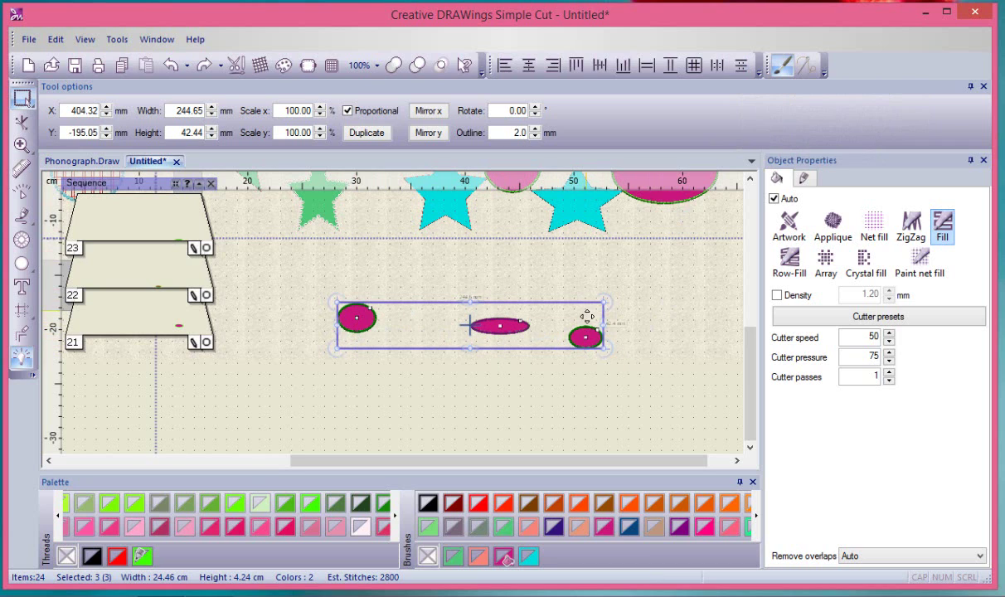
left_click(744, 66)
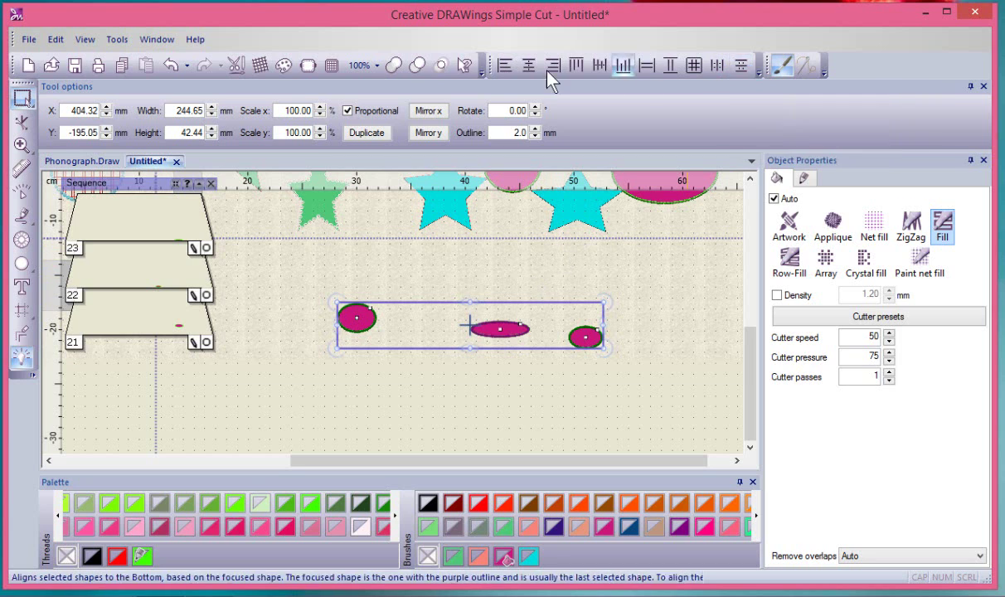
- Select the two right-hand ovals, bottom-align them, match their widths and centre them together
left_click(640, 293)
scroll(635, 294, "down", 2)
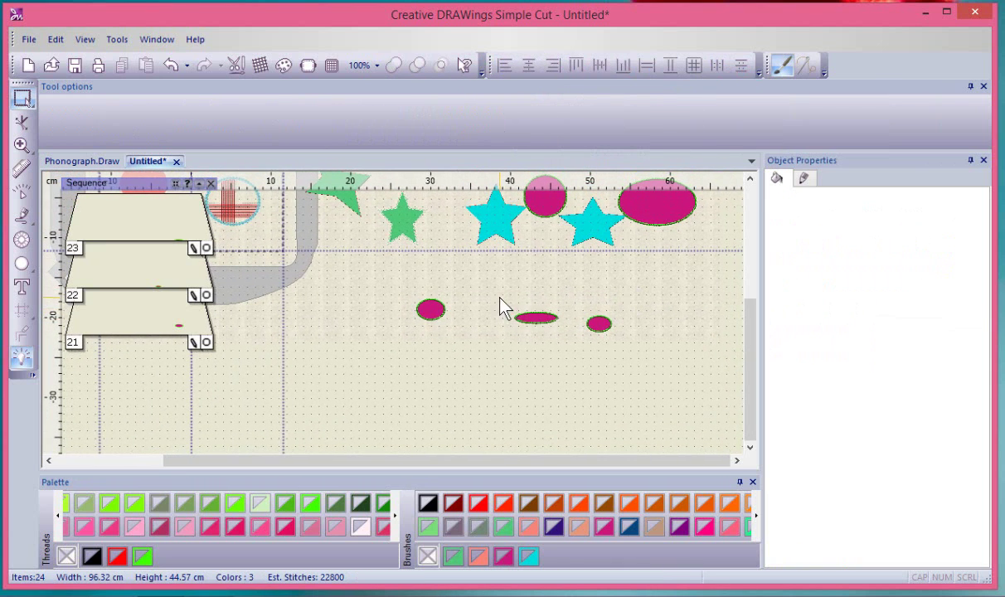
left_click_drag(498, 294, 634, 366)
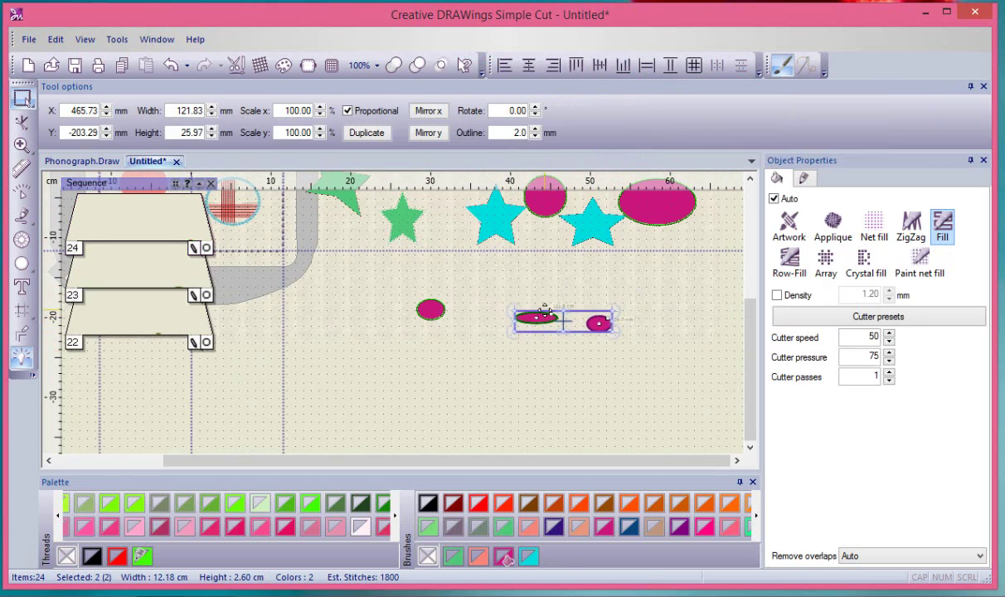
left_click(623, 66)
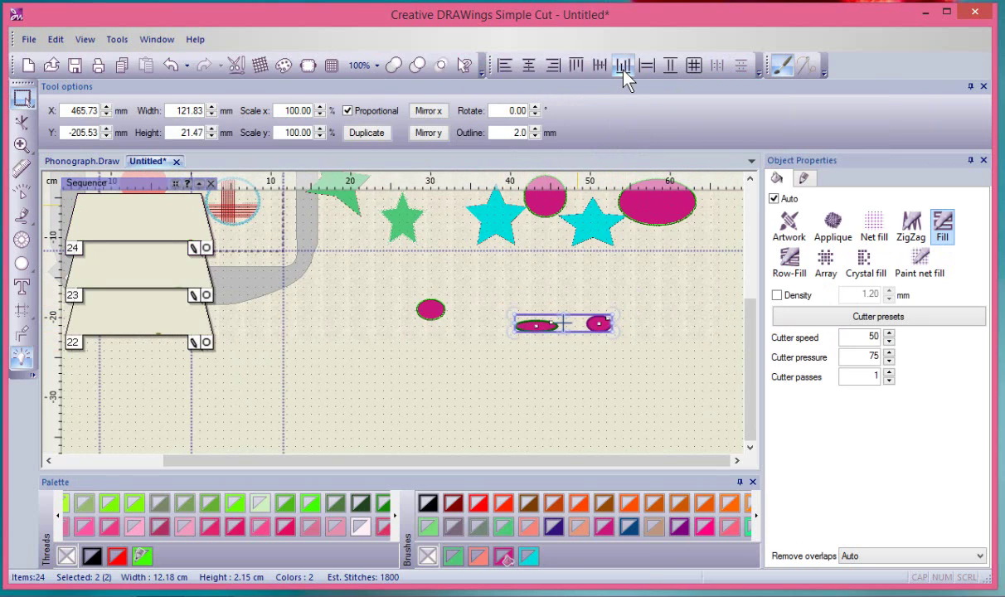
left_click(694, 65)
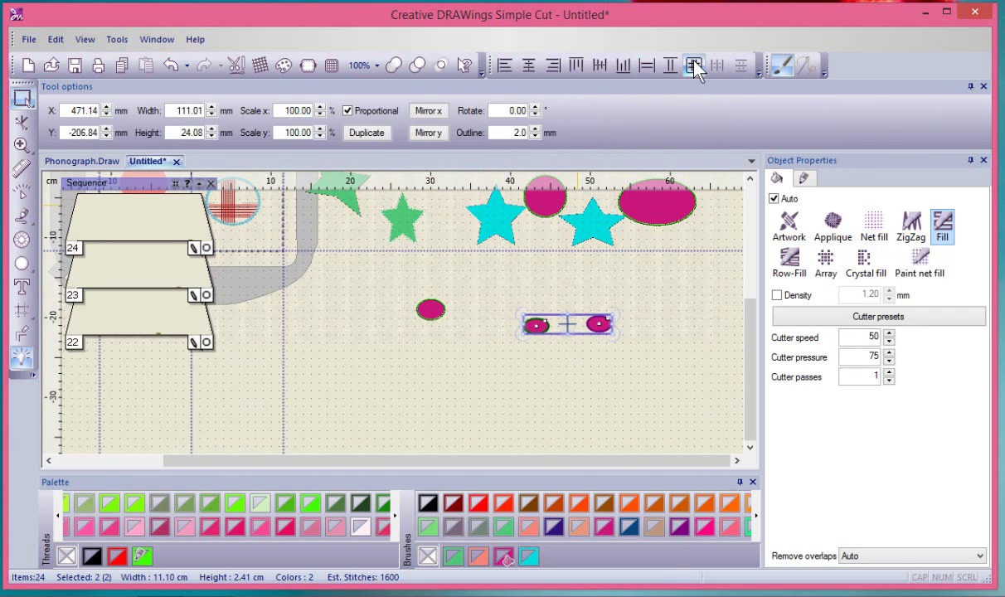
left_click(528, 68)
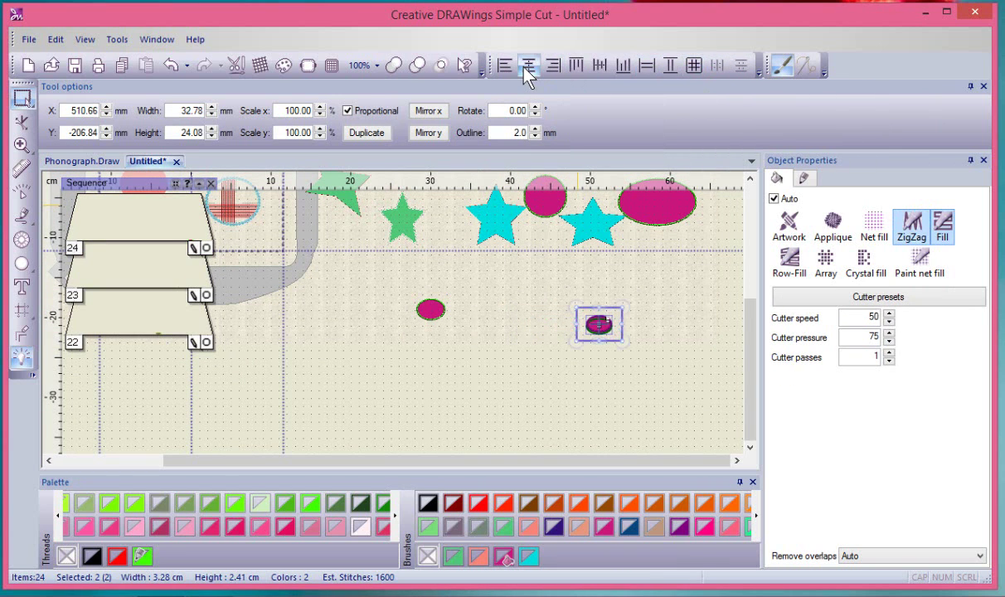